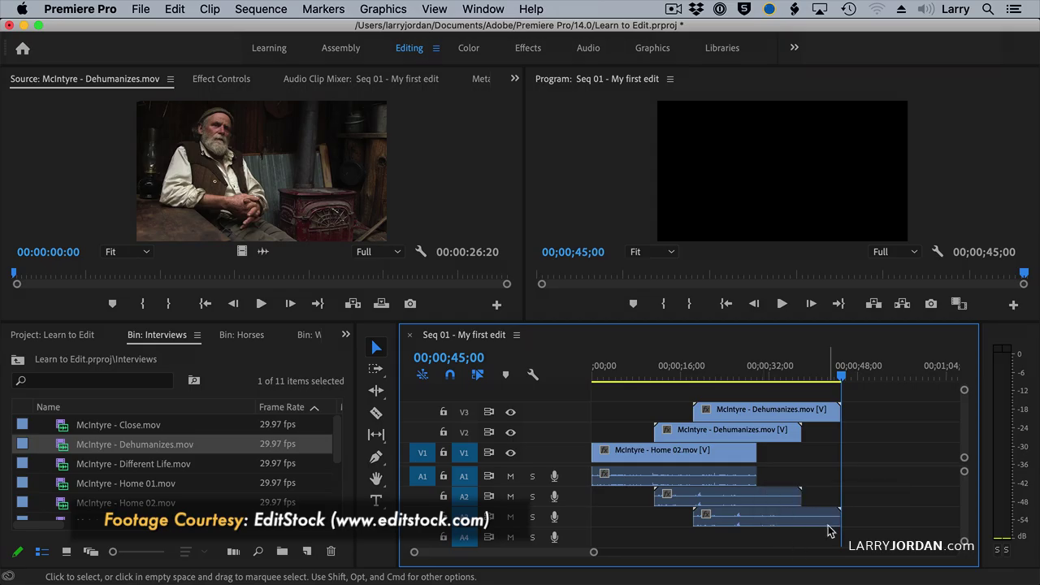
Set an In point at the chosen start frame of Plowing2_Fieldwork_Broll_11.mov.
{"action": "left_click_drag", "start_coordinate": [859, 542], "coordinate": [689, 398]}
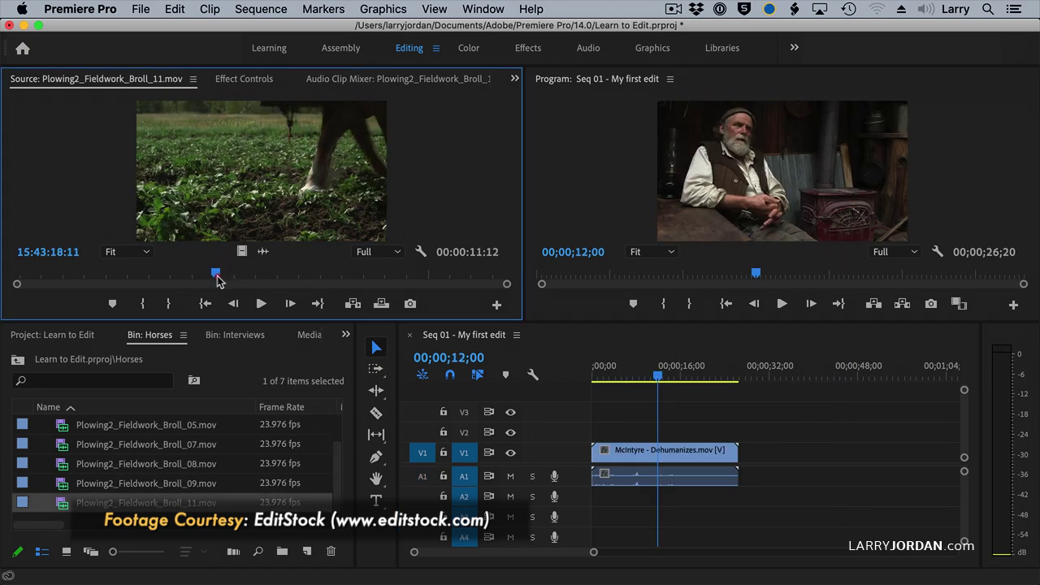
{"action": "left_click_drag", "start_coordinate": [217, 280], "coordinate": [183, 280]}
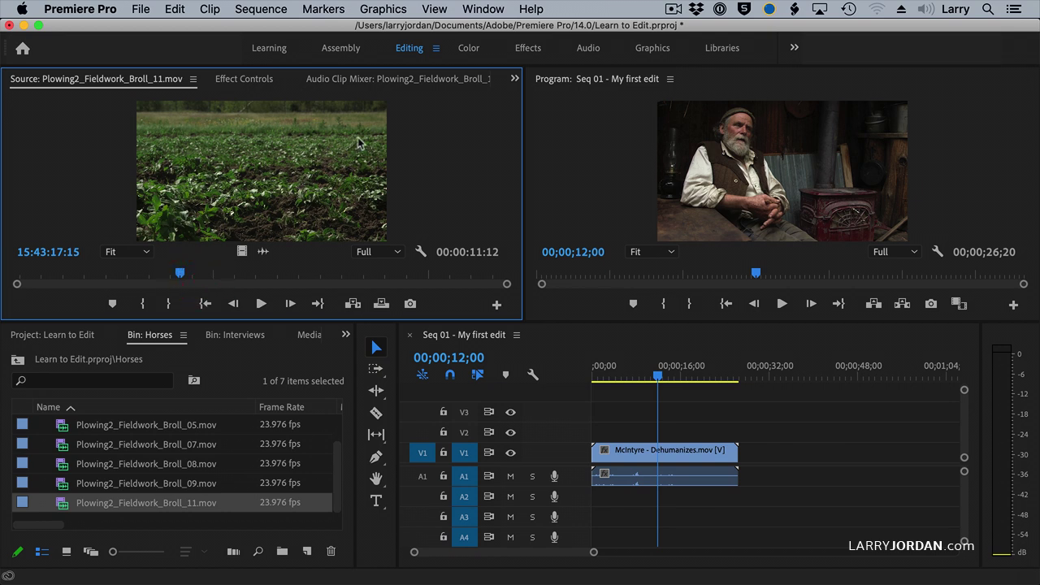
{"action": "key", "text": "i"}
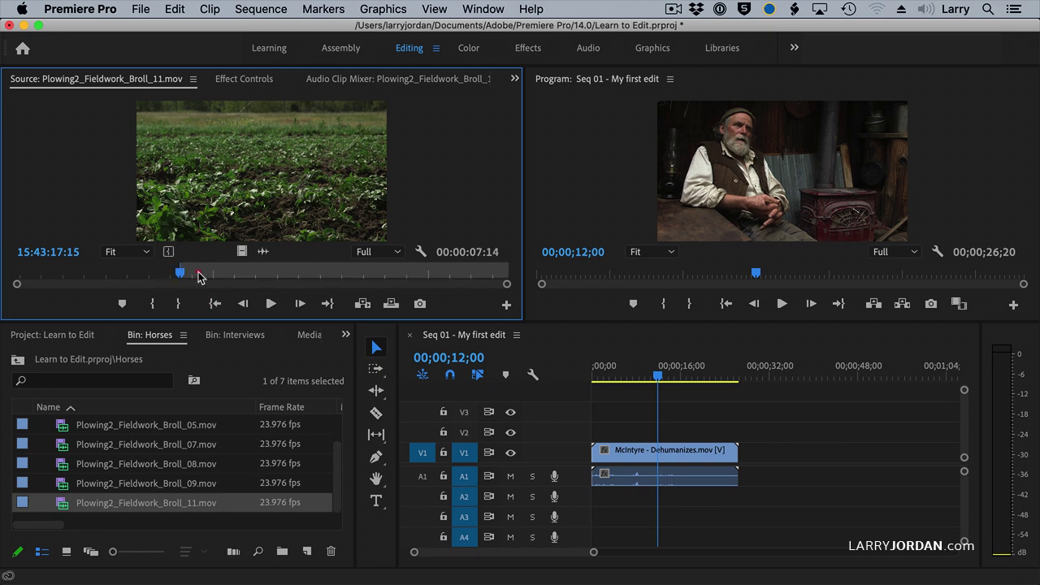
Set the Out point where the horse appears, giving a 00:00:04:01 source range.
{"action": "left_click_drag", "start_coordinate": [197, 274], "coordinate": [350, 281]}
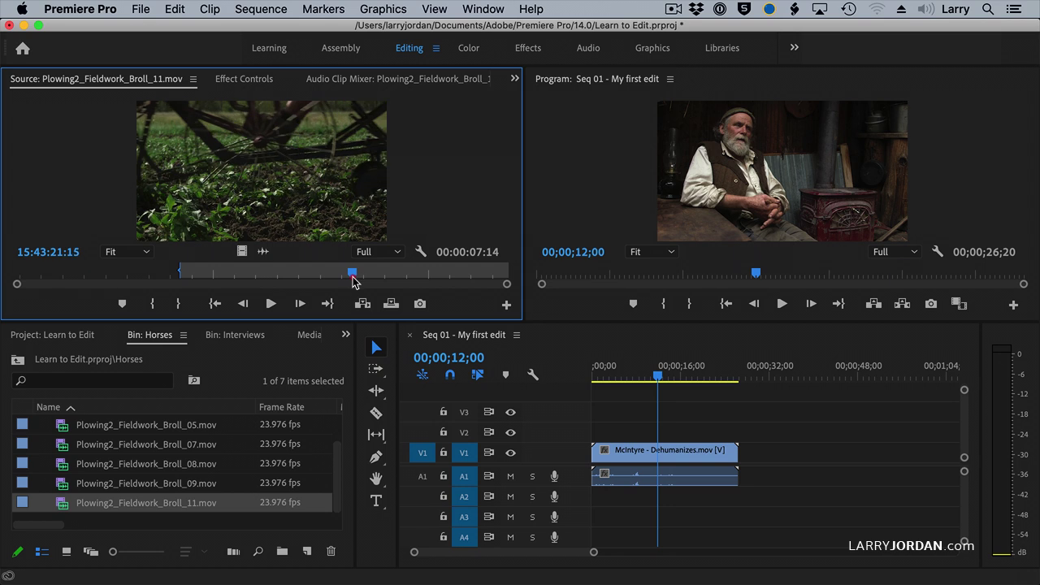
{"action": "left_click", "coordinate": [352, 277]}
{"action": "left_click", "coordinate": [351, 276]}
{"action": "key", "text": "o"}
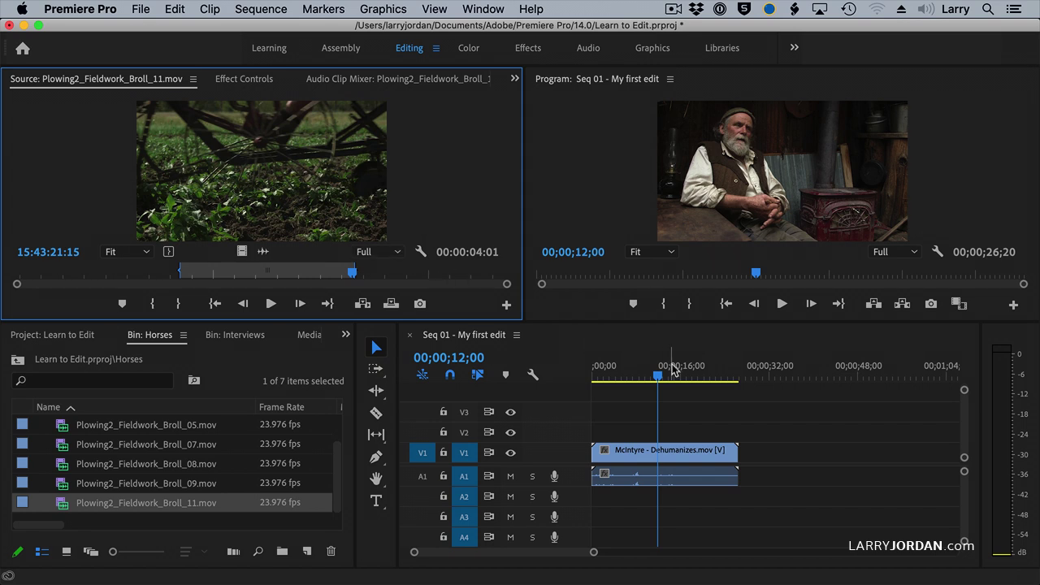
{"action": "left_click_drag", "start_coordinate": [661, 389], "coordinate": [635, 385]}
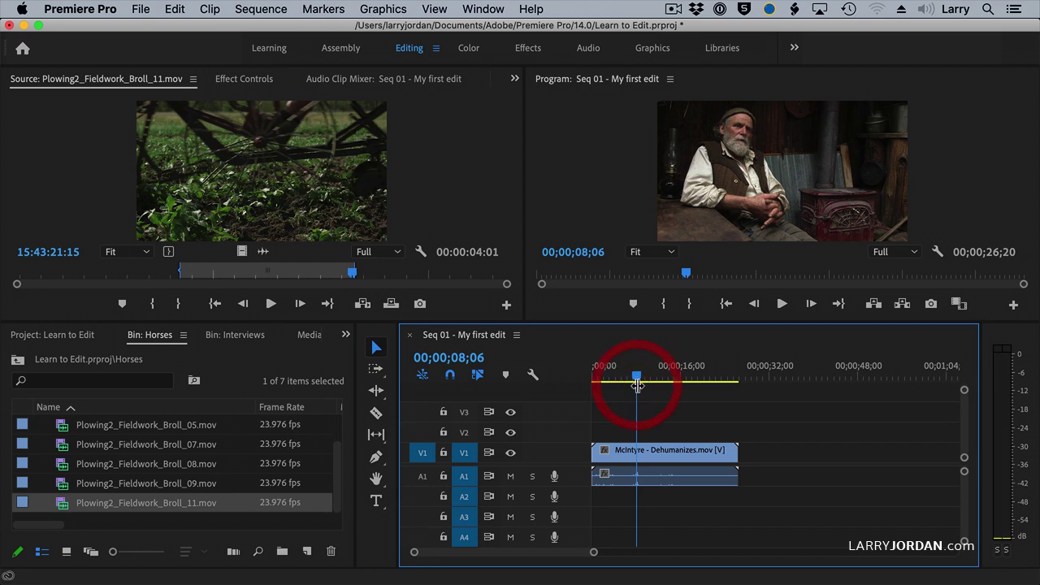
Set a sequence In point at 00;00;08;06 and overwrite the plowing shot onto V2.
{"action": "key", "text": "i"}
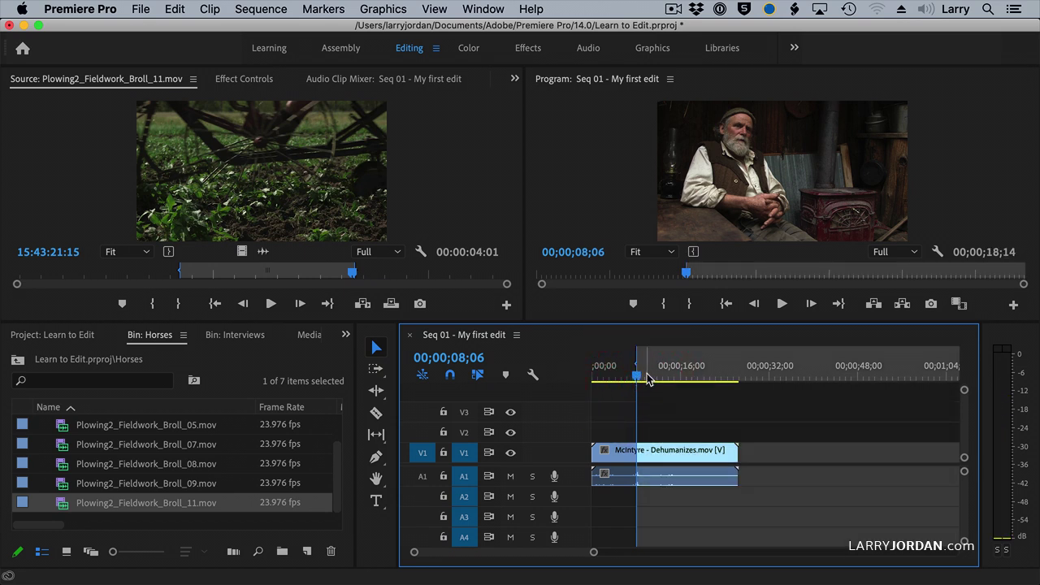
{"action": "left_click", "coordinate": [646, 376]}
{"action": "left_click", "coordinate": [641, 374]}
{"action": "left_click", "coordinate": [641, 379]}
{"action": "left_click_drag", "start_coordinate": [423, 452], "coordinate": [423, 432]}
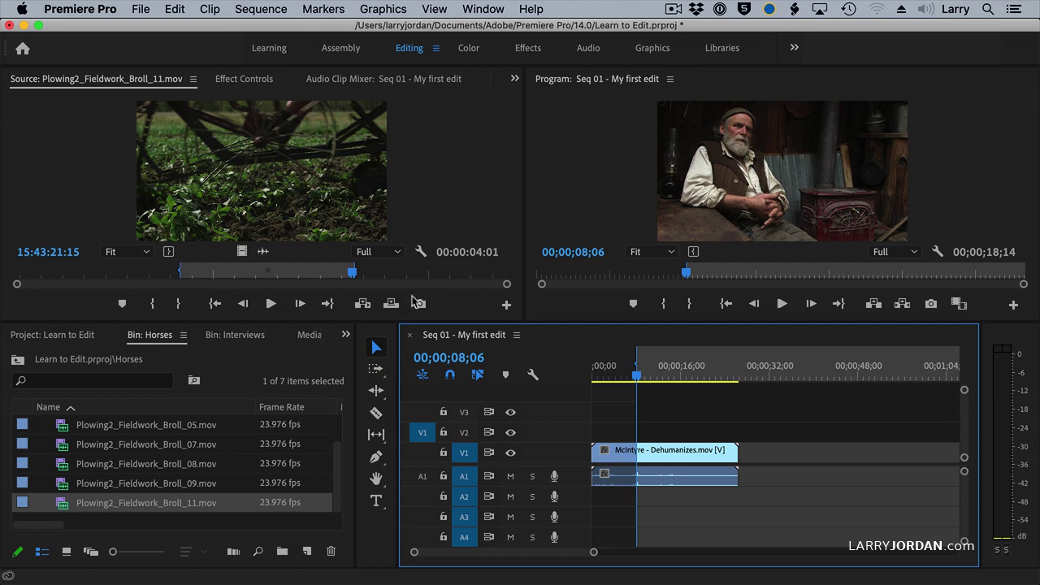
{"action": "left_click", "coordinate": [392, 303]}
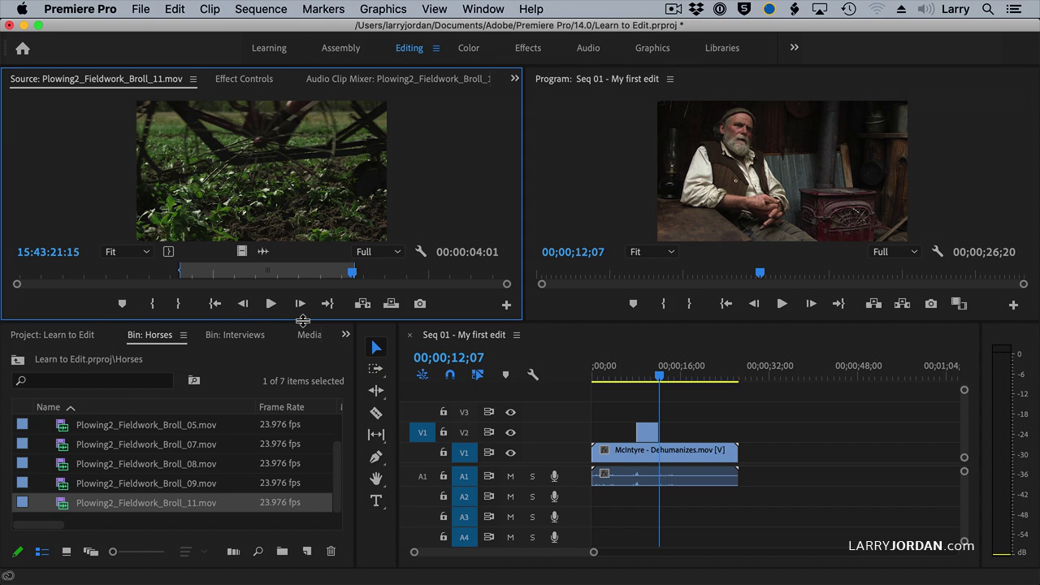
Delete the V2 plowing clip, mark a sequence Out at 00;00;12;18, and re-park the source at its Out.
{"action": "left_click", "coordinate": [649, 432]}
{"action": "key", "text": "Delete"}
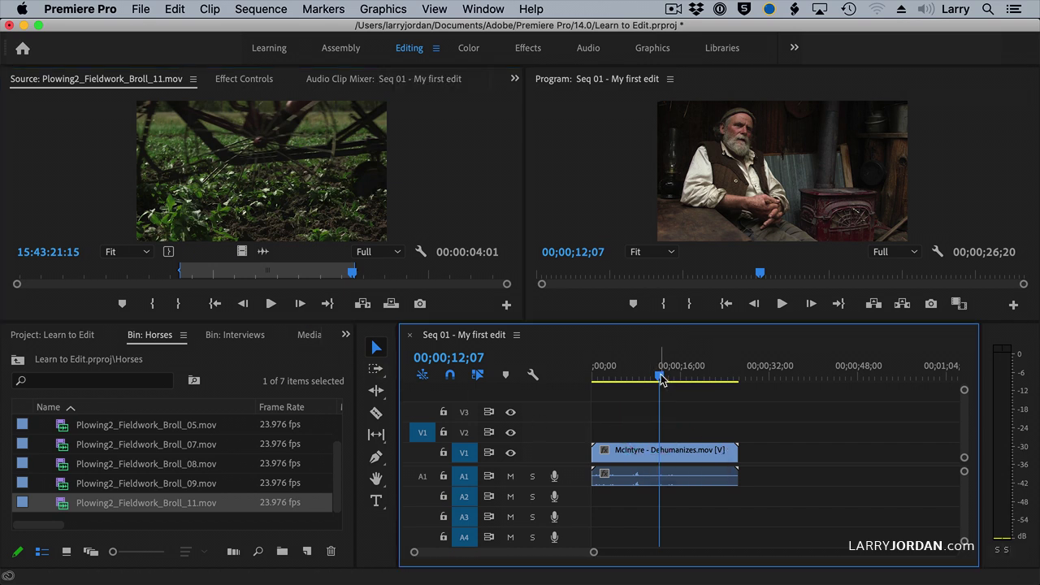
{"action": "left_click_drag", "start_coordinate": [660, 379], "coordinate": [663, 380]}
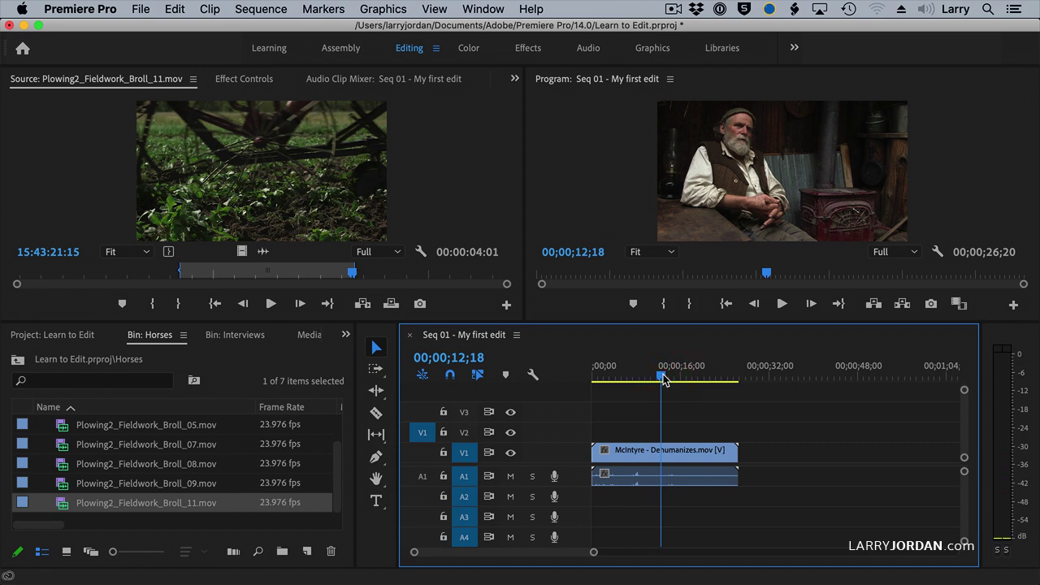
{"action": "key", "text": "o"}
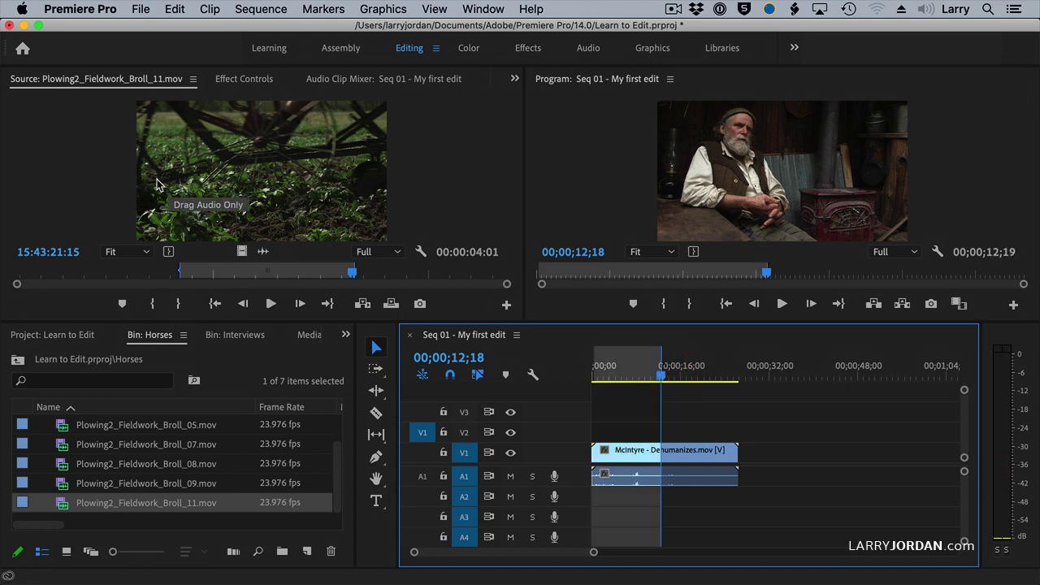
{"action": "left_click", "coordinate": [348, 276]}
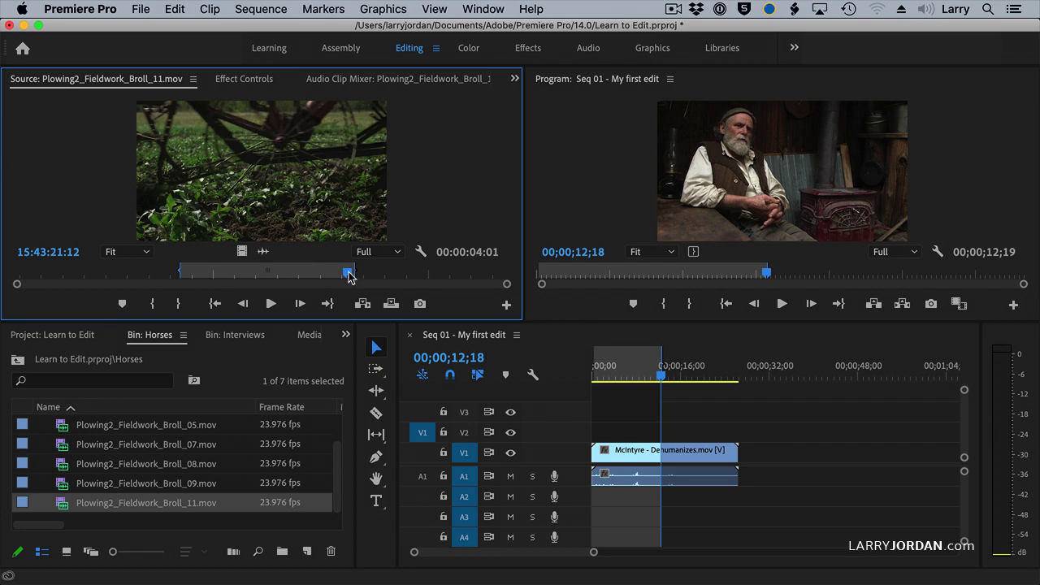
{"action": "left_click_drag", "start_coordinate": [348, 276], "coordinate": [351, 275]}
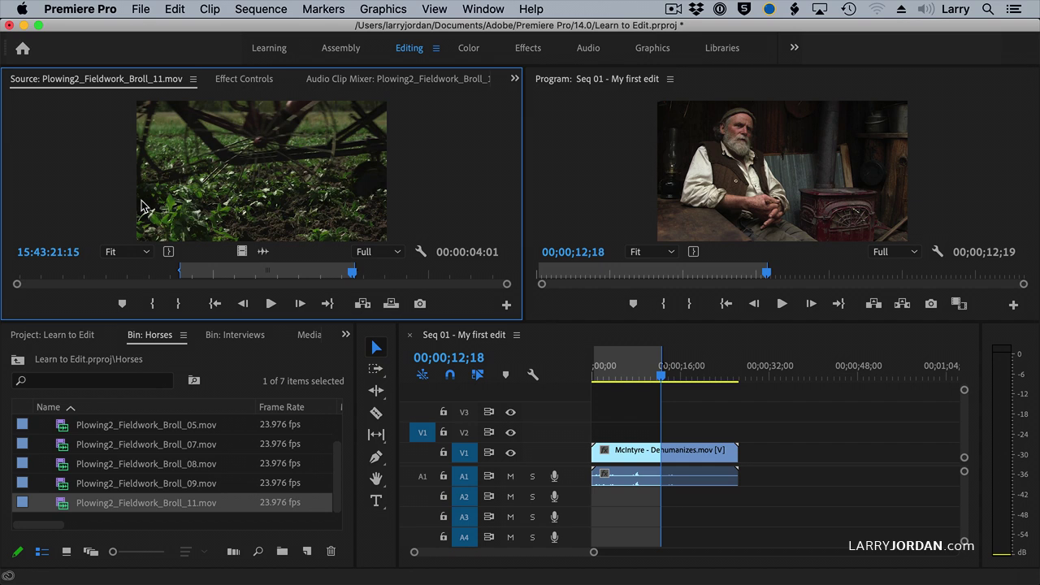
Back-time the plowing shot onto V2 ending at 00;00;12;18 and check its last frame.
{"action": "left_click", "coordinate": [391, 304]}
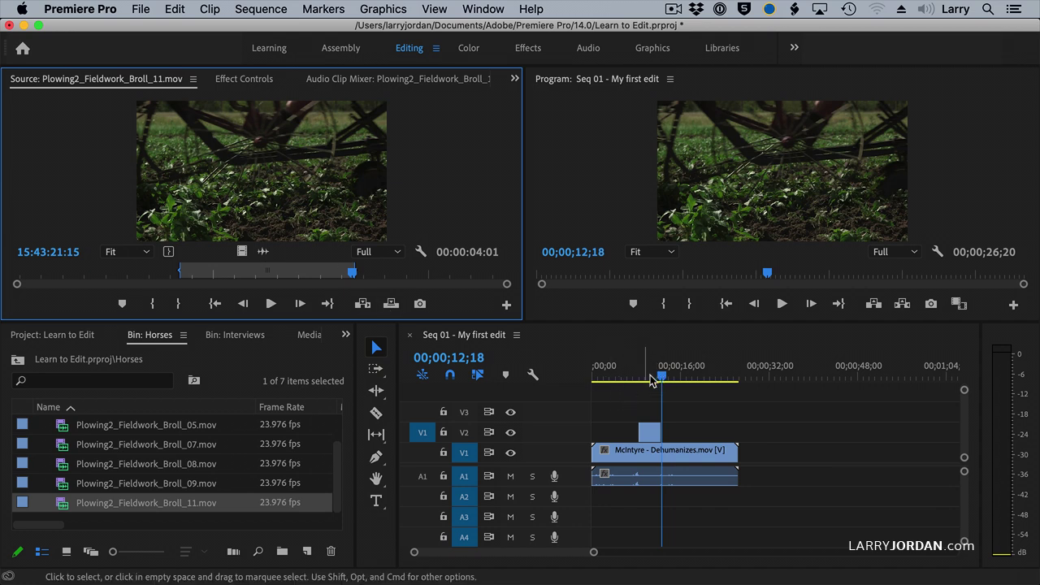
{"action": "key", "text": "Right"}
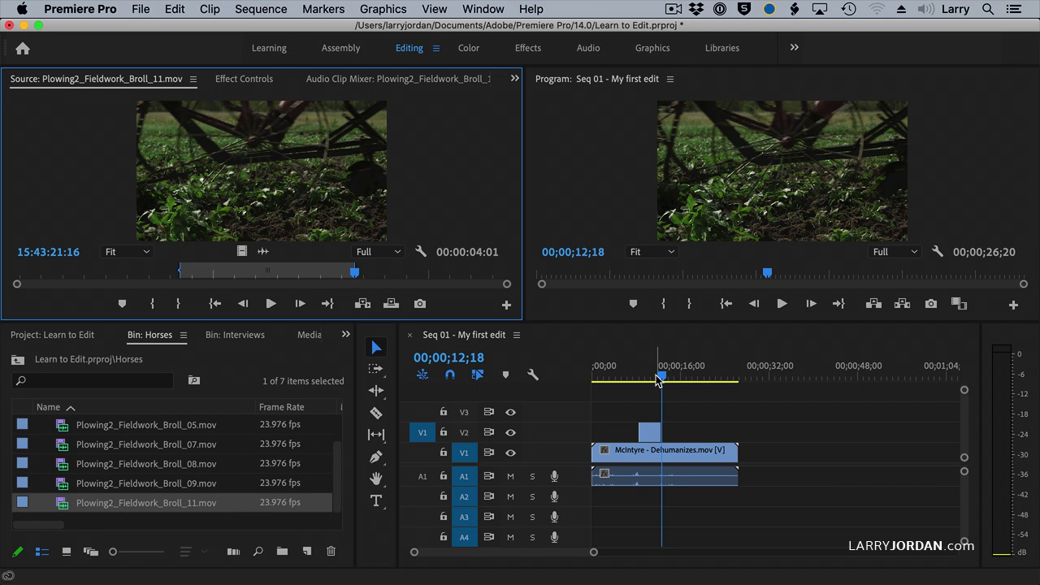
{"action": "left_click", "coordinate": [662, 380]}
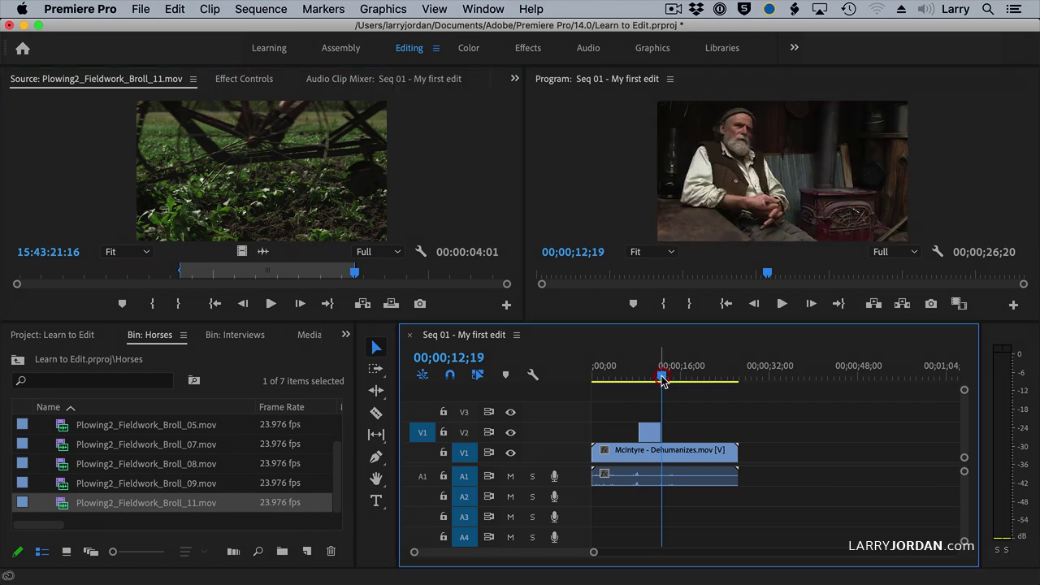
{"action": "key", "text": "Left"}
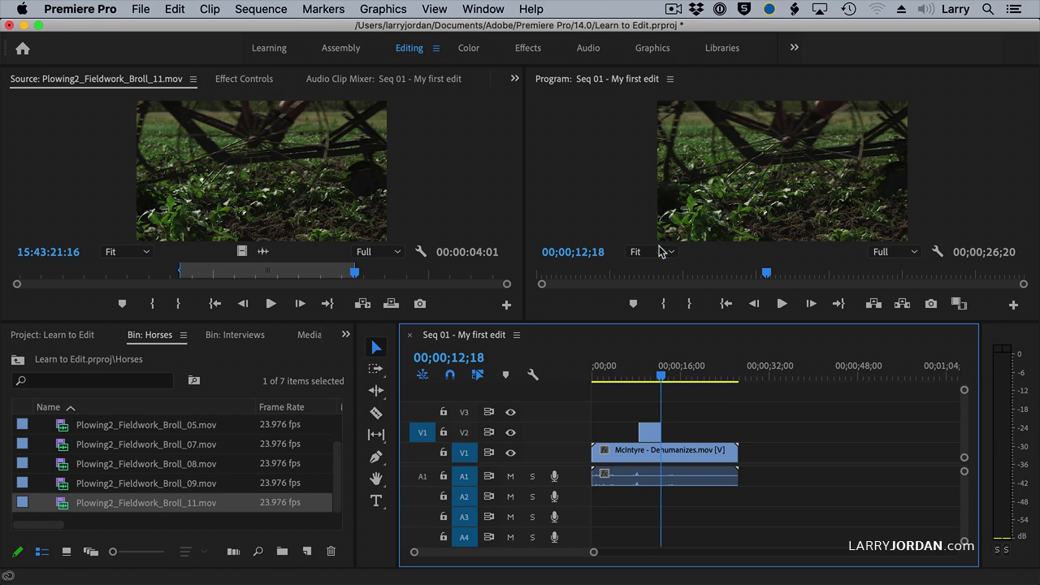
Play through the V2 B-roll clip, then delete it from the sequence.
{"action": "left_click", "coordinate": [622, 376]}
{"action": "key", "text": "space"}
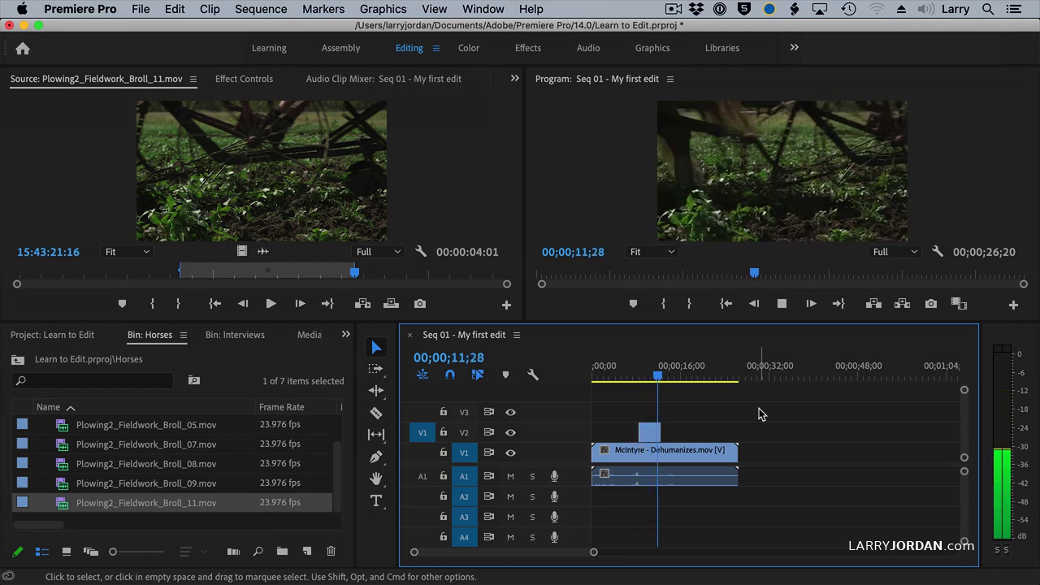
{"action": "key", "text": "space"}
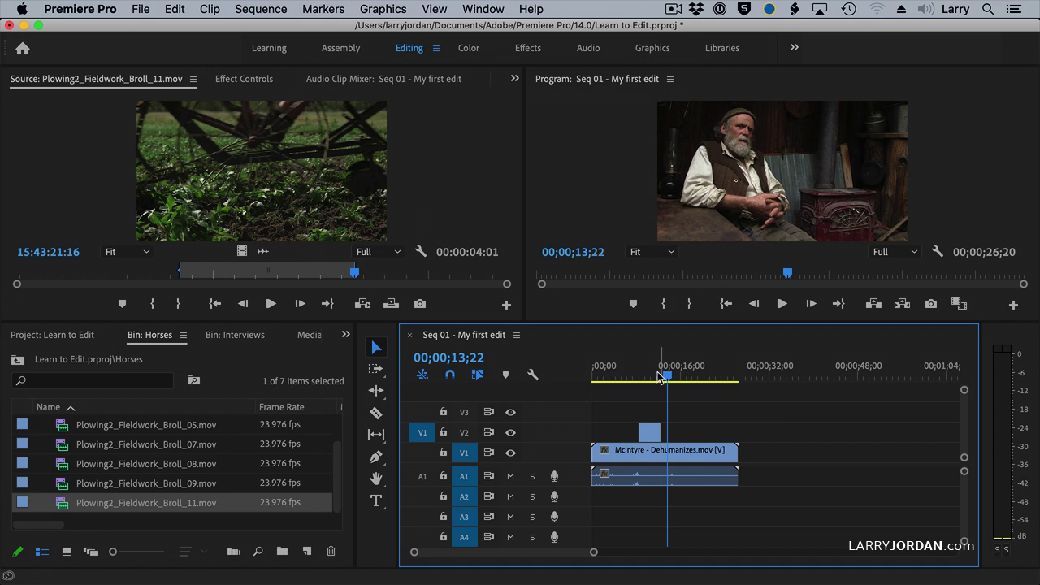
{"action": "left_click", "coordinate": [649, 436]}
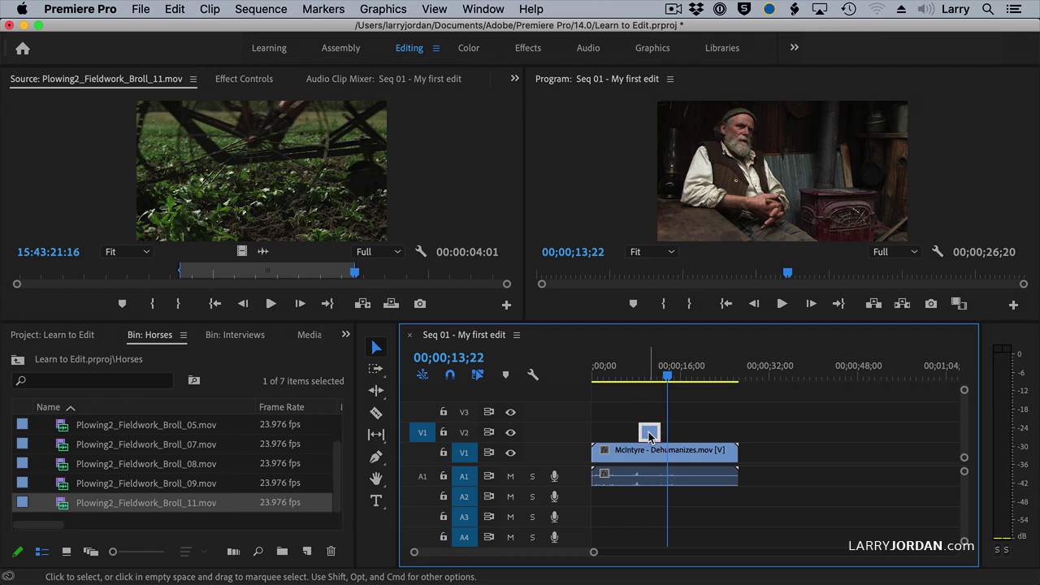
{"action": "key", "text": "Delete"}
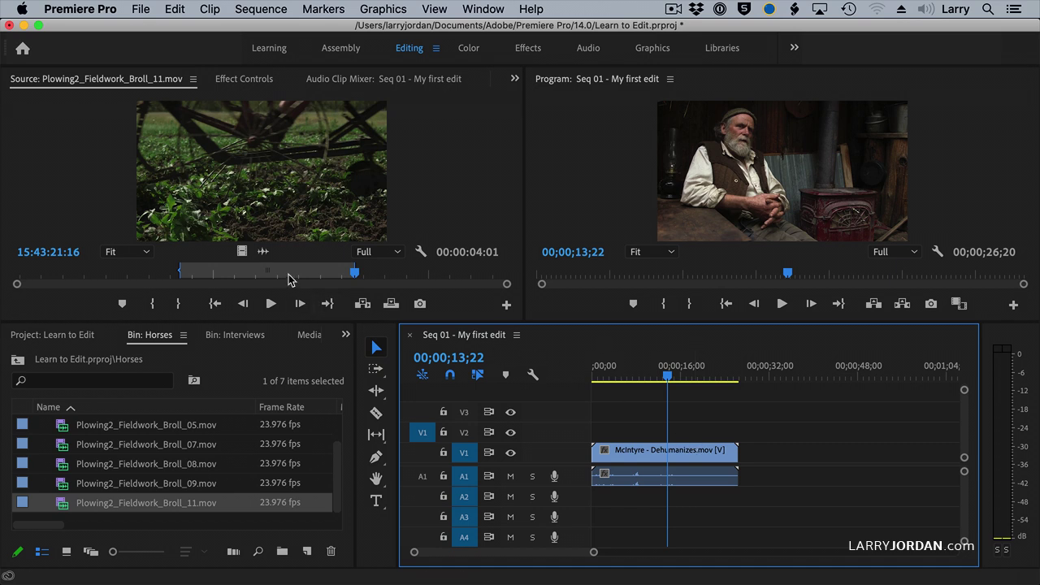
Trim the end of McIntyre - Dehumanizes.mov so Seq 01 runs 00;00;12;14, and fit the timeline.
{"action": "left_click", "coordinate": [689, 459]}
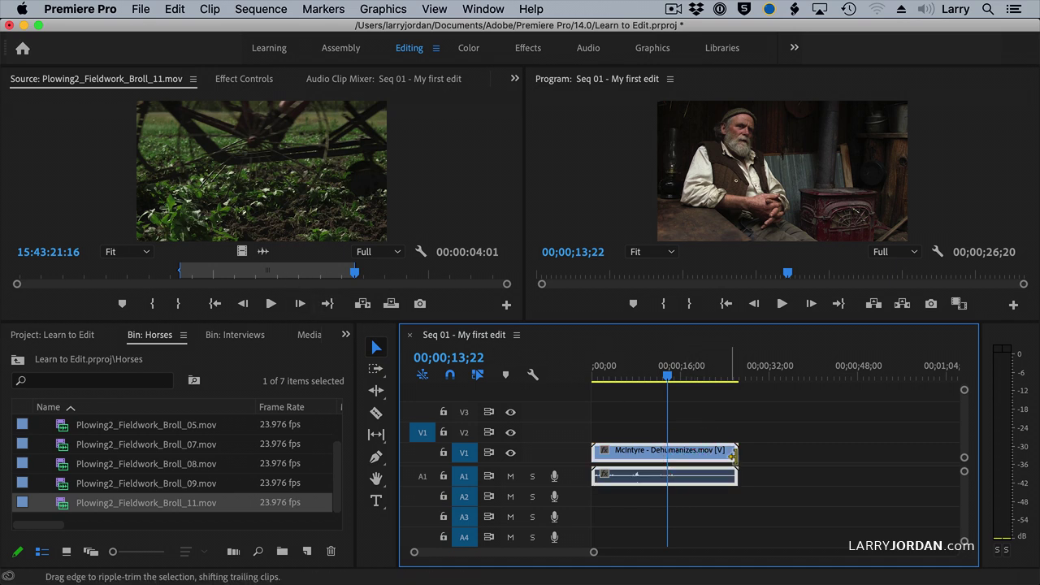
{"action": "left_click_drag", "start_coordinate": [734, 452], "coordinate": [659, 454]}
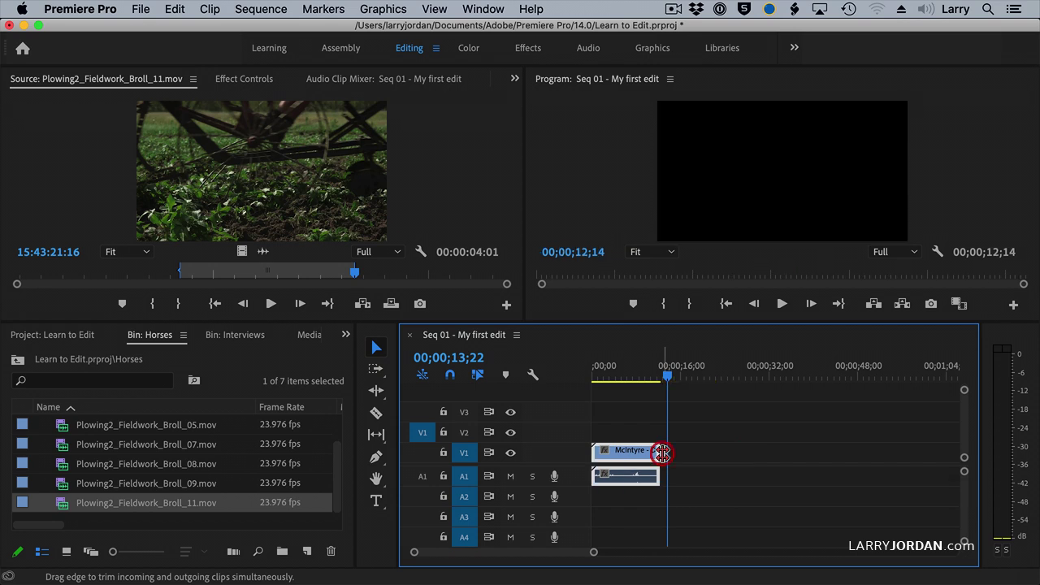
{"action": "key", "text": "backslash"}
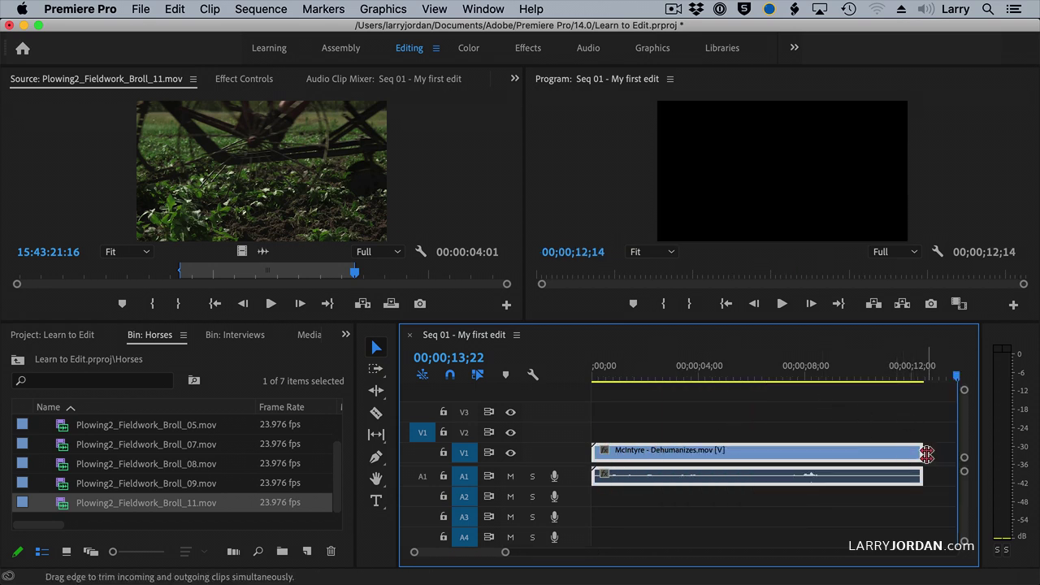
Load Plowing2_Fieldwork_Broll_07.mov in the Source Monitor and set an In point at the horse-plowing moment.
{"action": "double_click", "coordinate": [177, 444]}
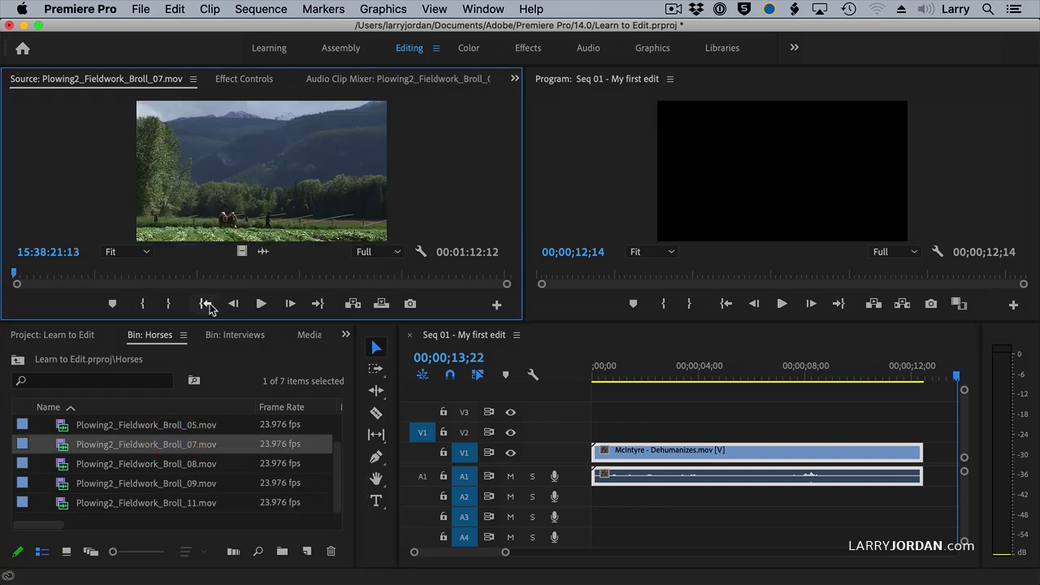
{"action": "mouse_move", "coordinate": [175, 275]}
{"action": "left_mouse_down"}
{"action": "mouse_move", "coordinate": [126, 273]}
{"action": "mouse_move", "coordinate": [287, 272]}
{"action": "mouse_move", "coordinate": [195, 273]}
{"action": "left_mouse_up"}
{"action": "key", "text": "i"}
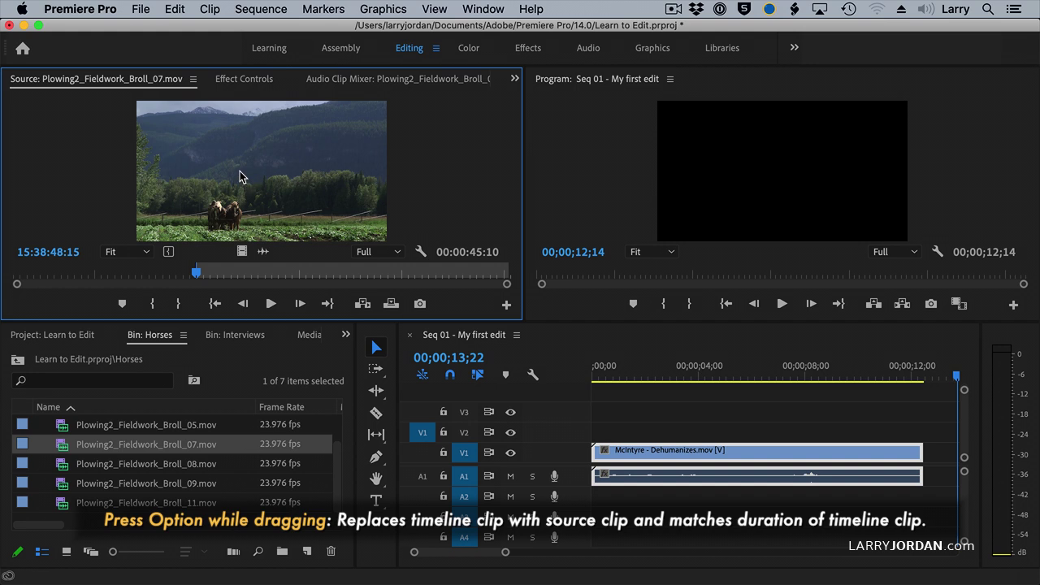
Replace the V1 interview clip with the Broll_07 shot and play the sequence from the start.
{"action": "left_click_drag", "start_coordinate": [245, 175], "coordinate": [667, 448]}
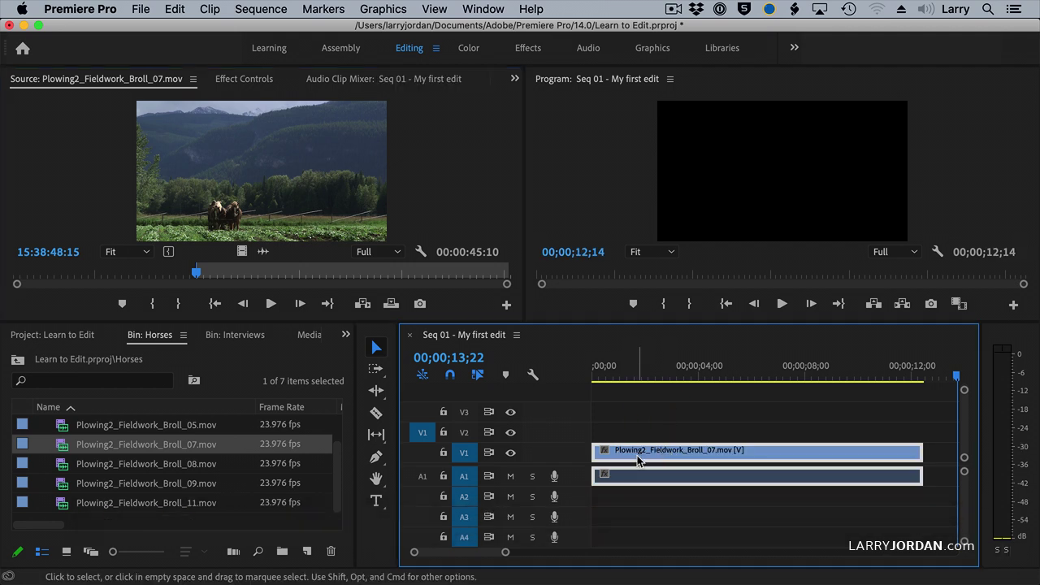
{"action": "key", "text": "super+z"}
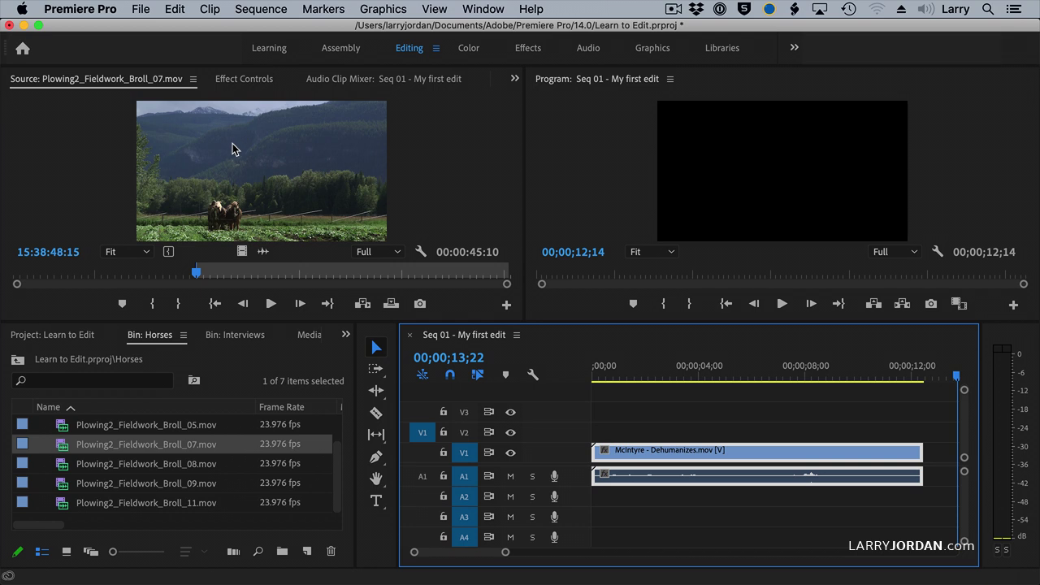
{"action": "left_click_drag", "start_coordinate": [232, 148], "coordinate": [675, 449]}
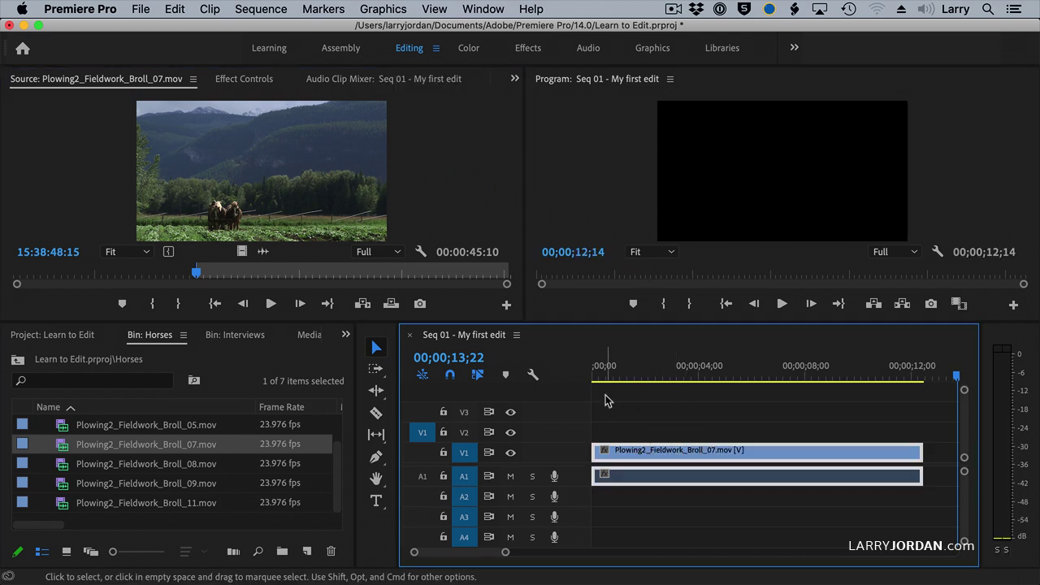
{"action": "key", "text": "Home"}
{"action": "left_click", "coordinate": [566, 379]}
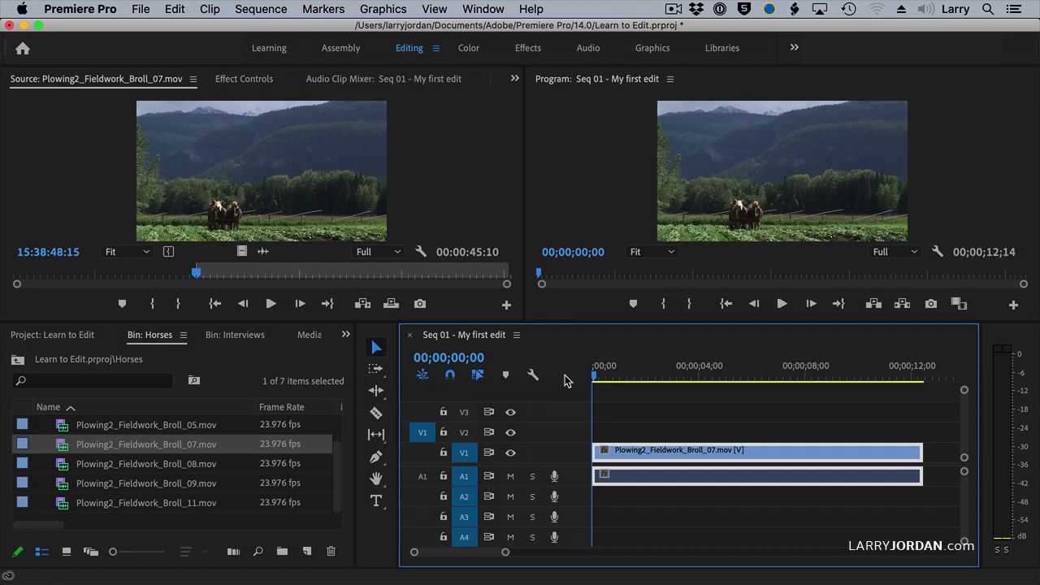
{"action": "key", "text": "space"}
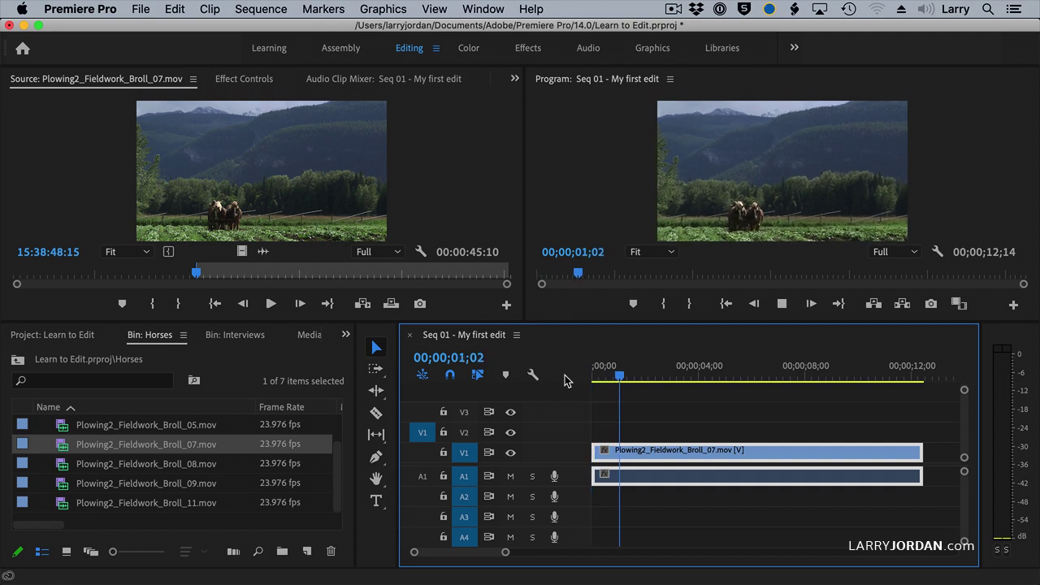
{"action": "key", "text": "space"}
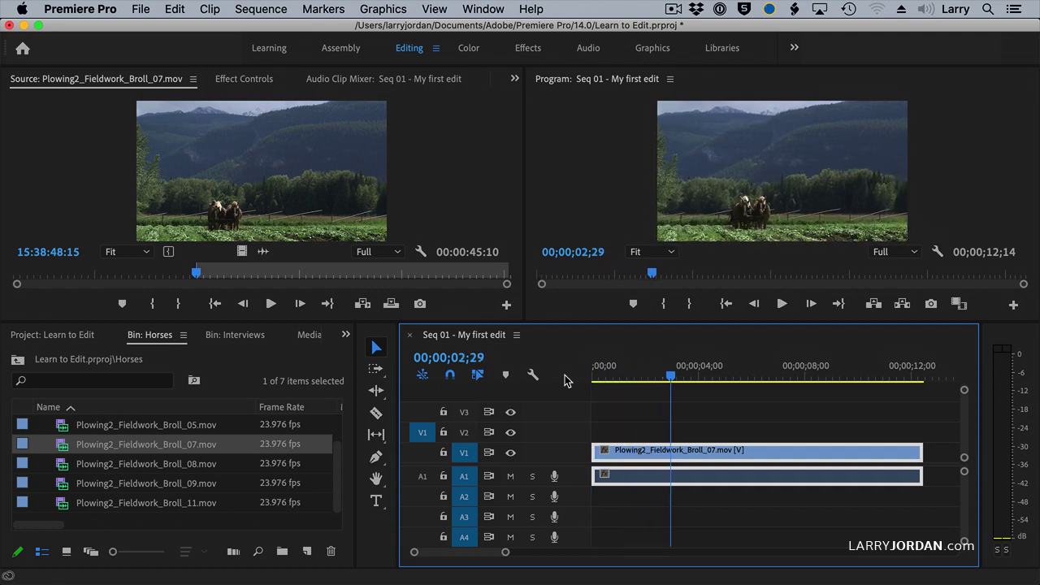